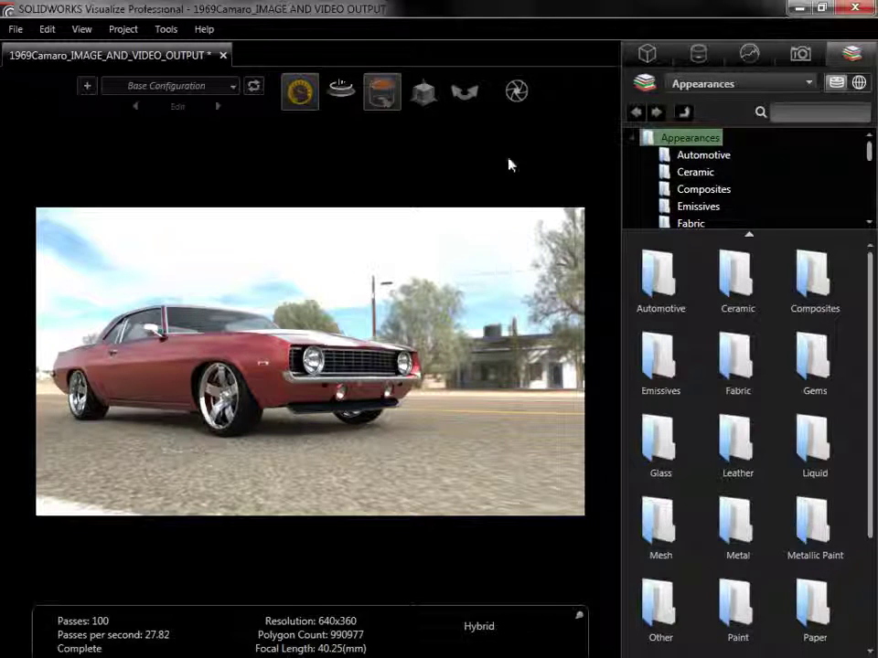
Show the Output Tools flyout listing Snapshot, Render, Animation, Turntable and Sun Study tools.
mouse_move(516, 94)
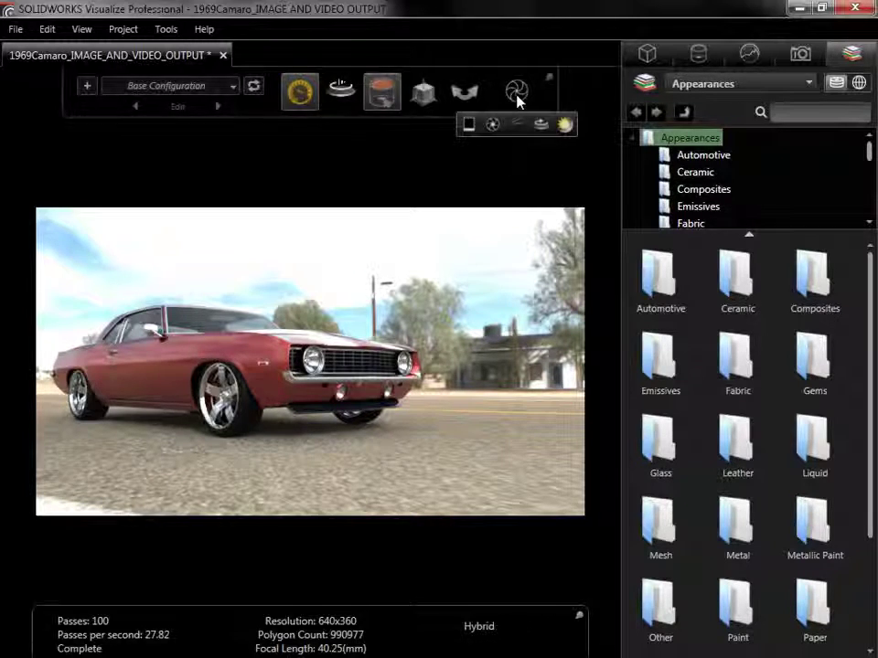
Open the Snapshot output settings for 1969Camaro_IMAGE_AND_VIDEO_OUTPUT.jpg in JPEG format.
click(467, 125)
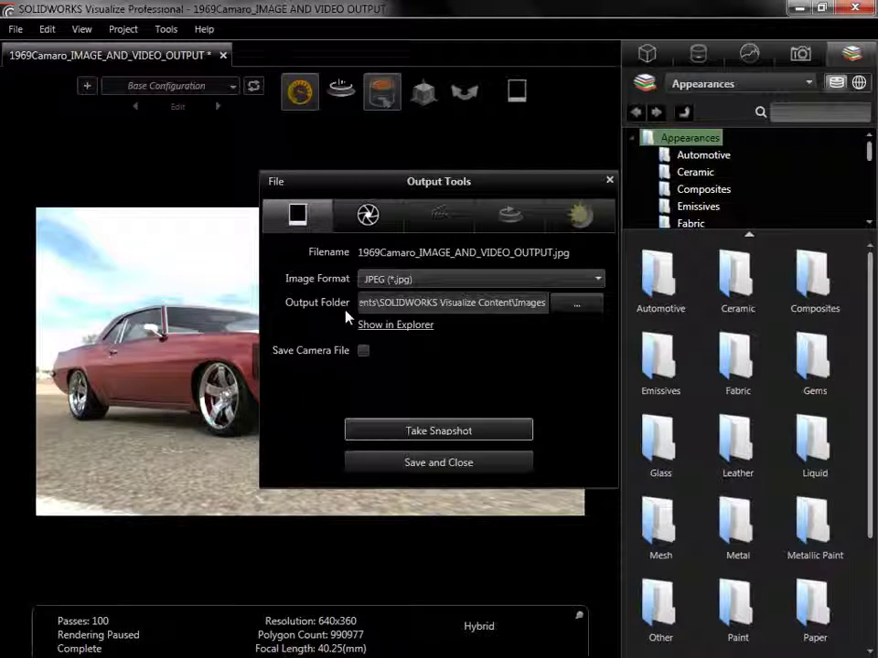
Raise the render settings into full view, try each renderer, and keep Quality mode at 500 passes.
click(366, 221)
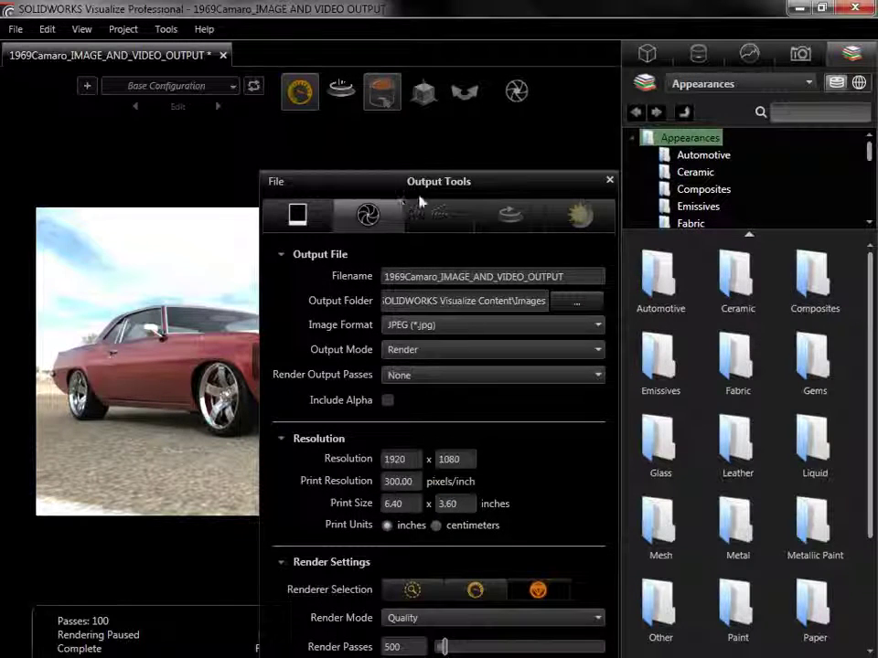
drag(494, 178, 505, 48)
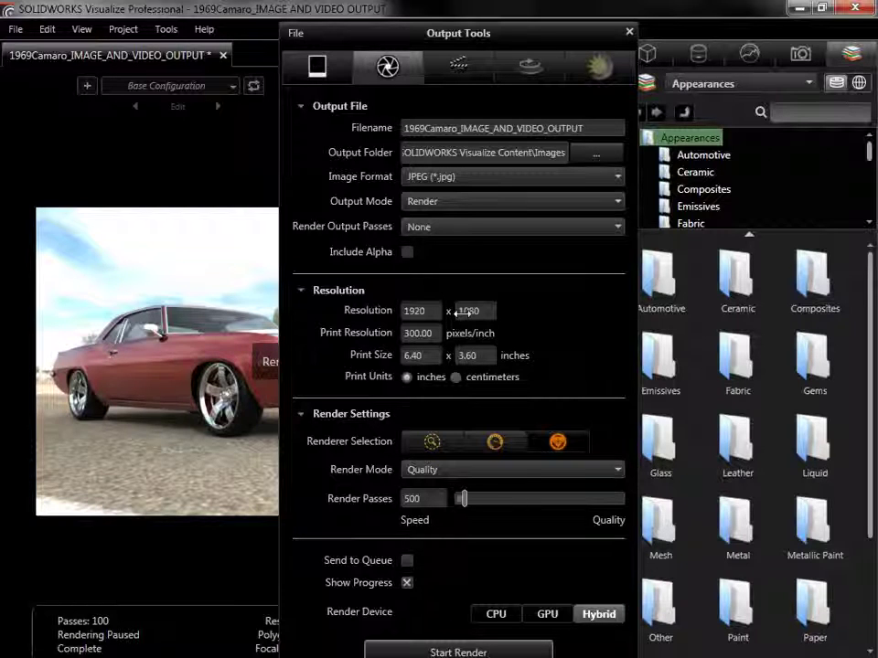
click(436, 445)
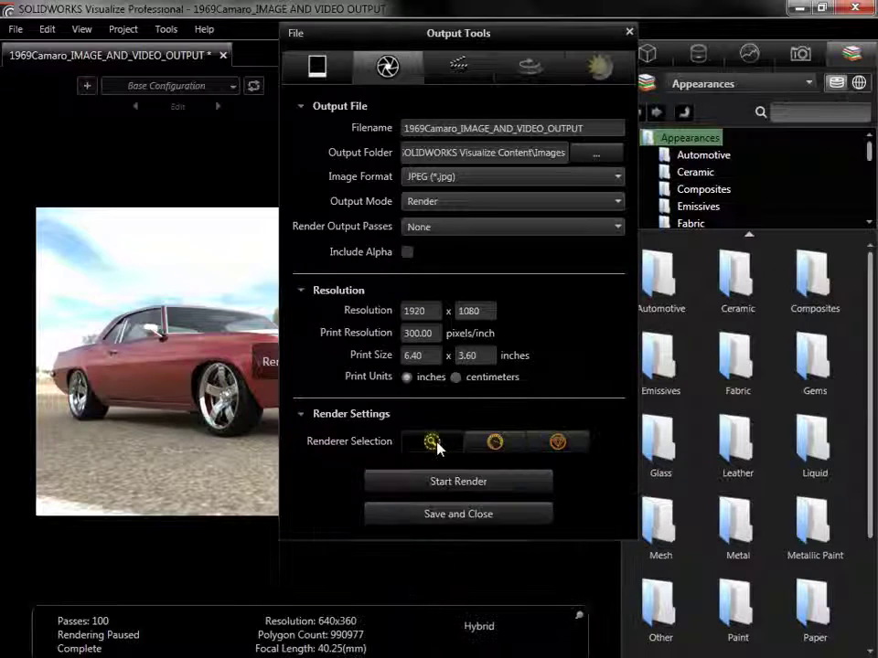
click(504, 447)
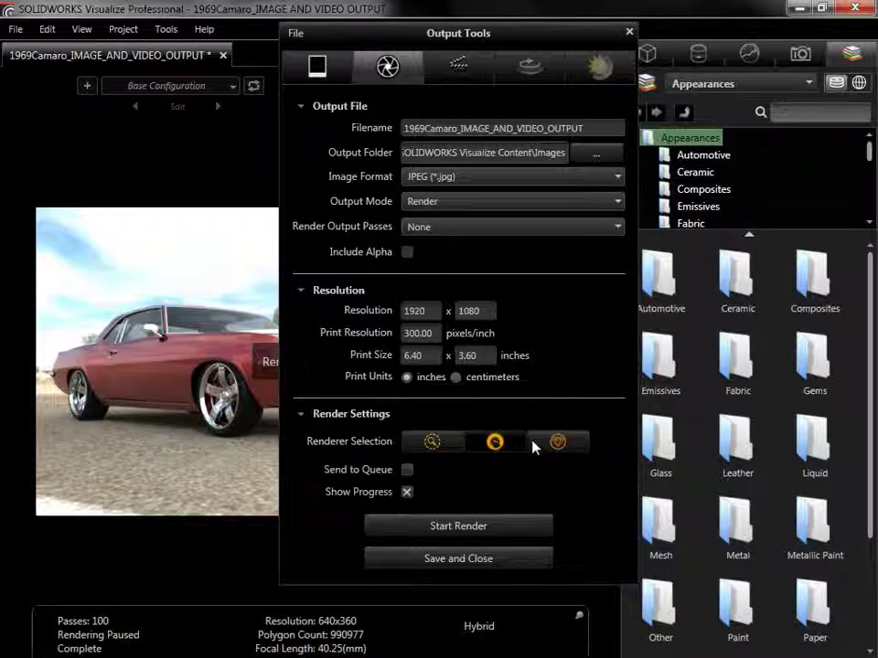
click(549, 443)
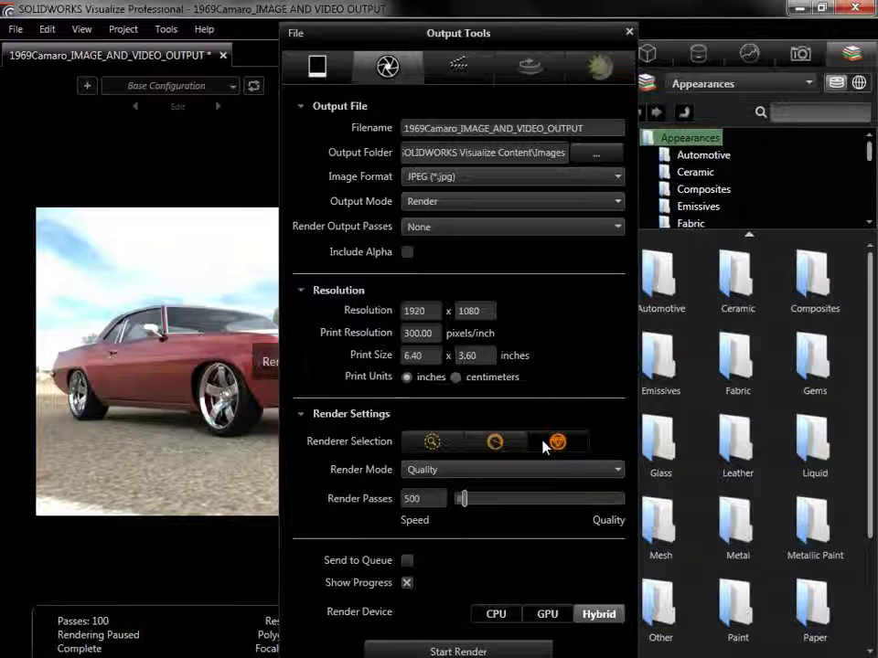
click(595, 471)
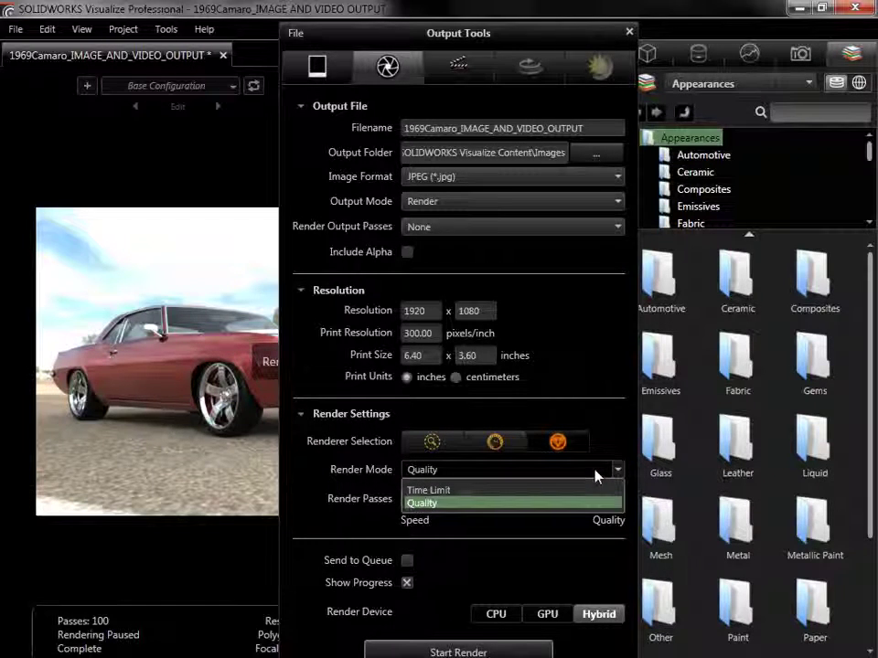
click(604, 472)
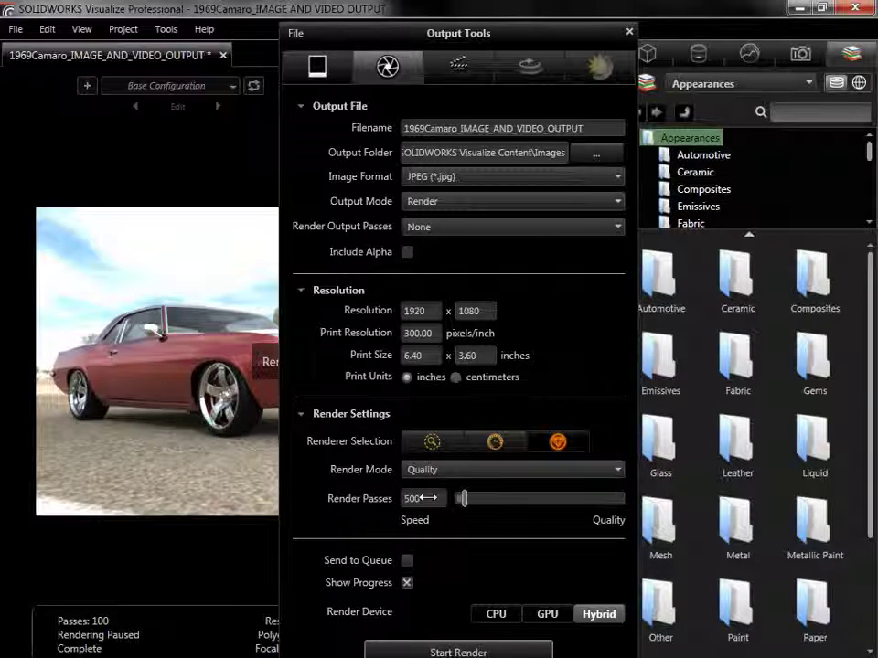
Enable Create Movie for the animation output with MPEG-4 (*.mp4) format at 30 fps.
click(478, 81)
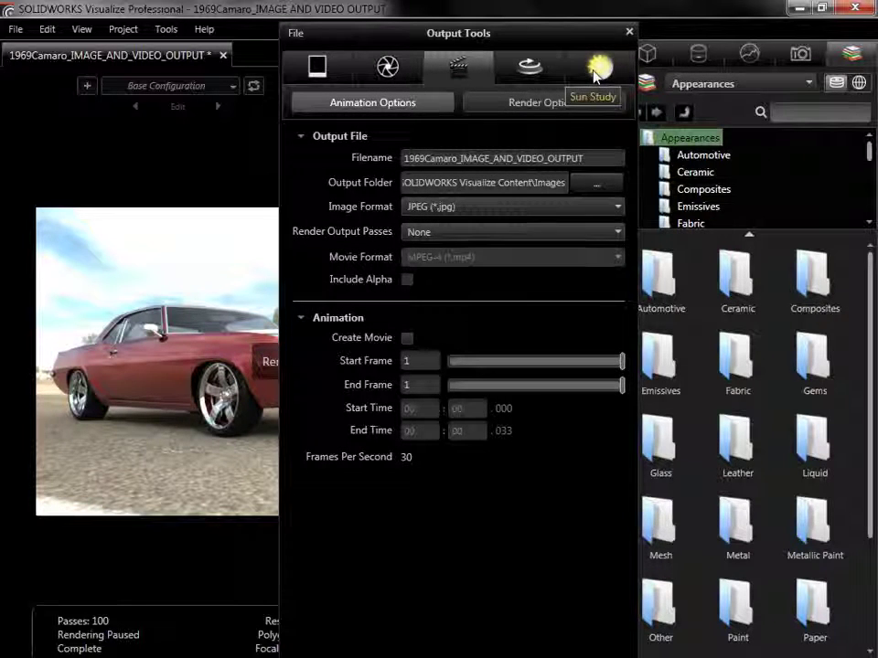
click(479, 107)
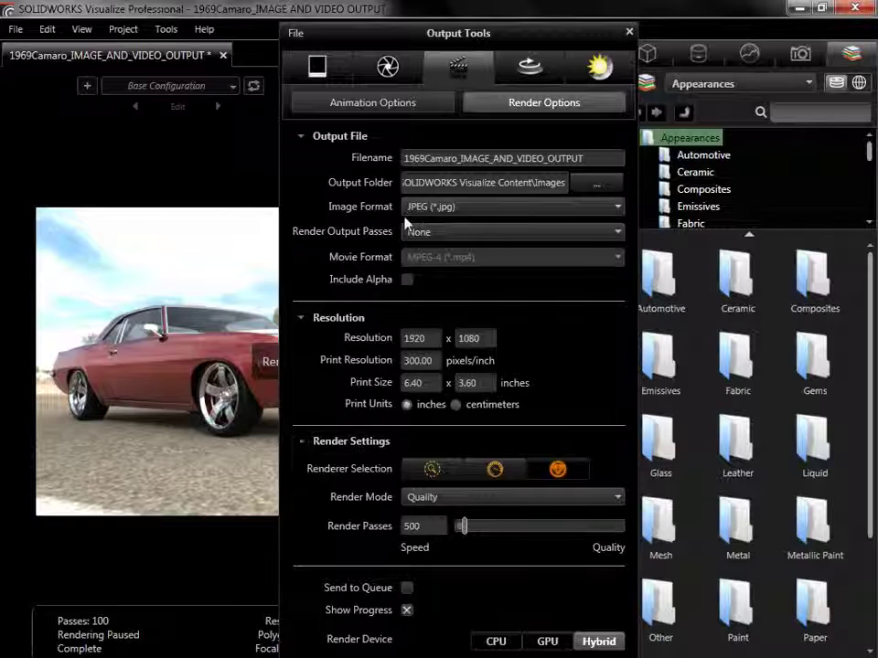
click(426, 104)
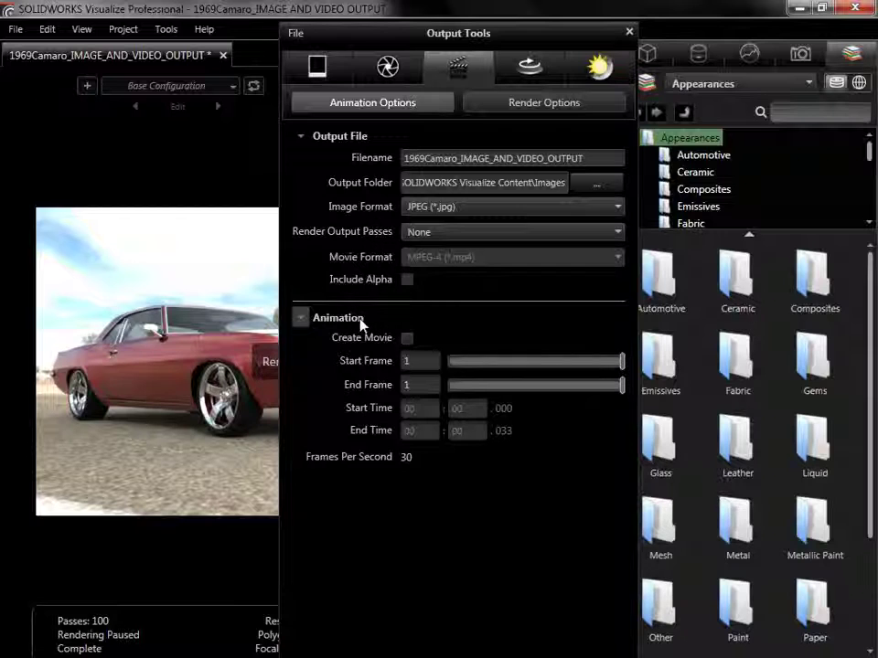
click(407, 339)
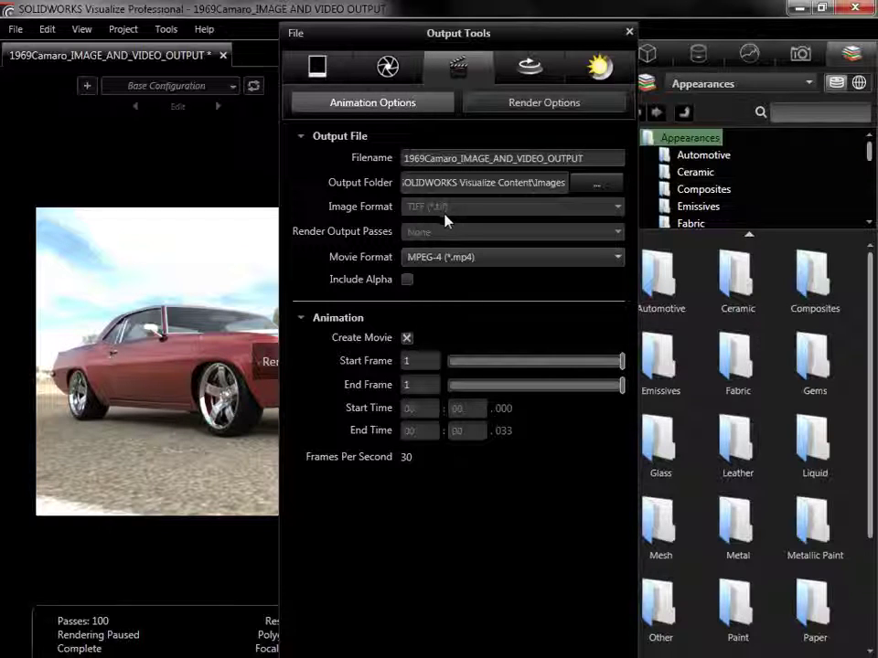
click(553, 261)
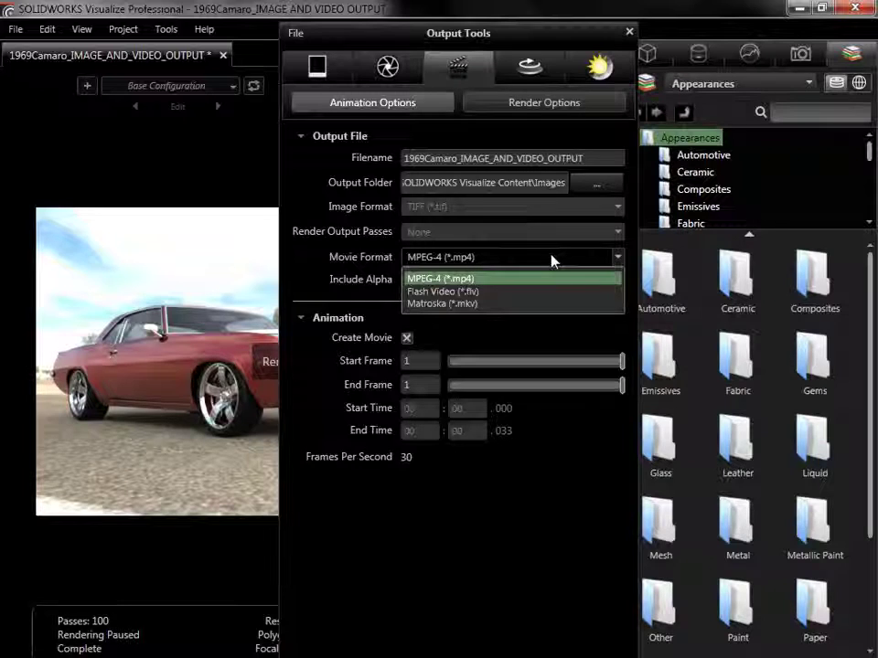
click(552, 260)
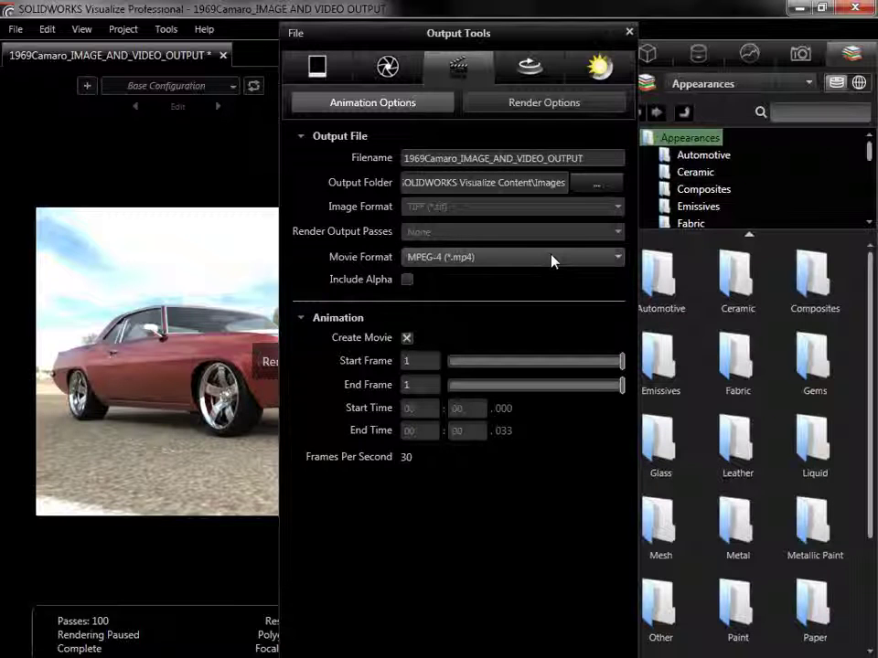
Review the turntable settings and enable Create Movie for the sun study output.
click(530, 67)
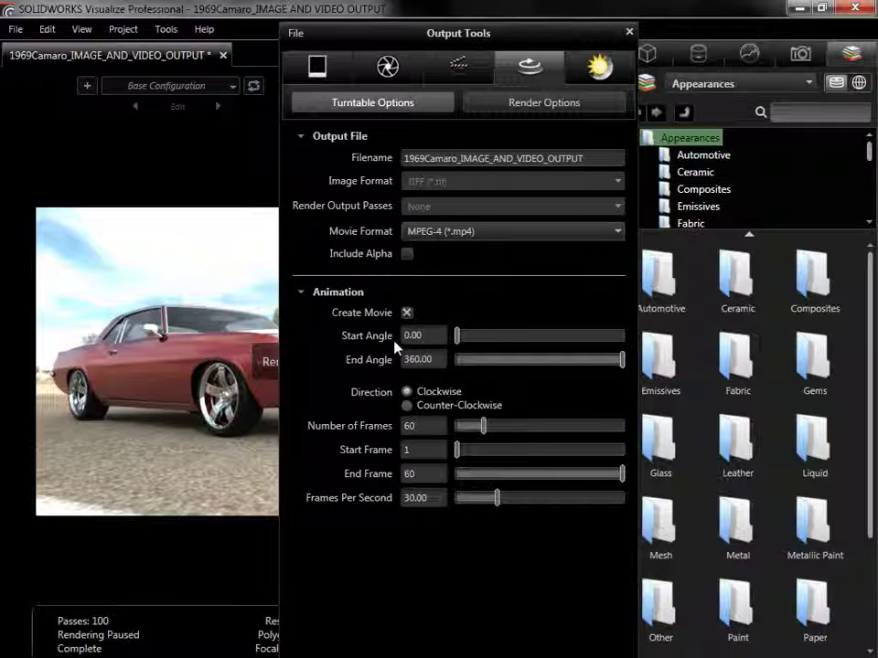
click(596, 68)
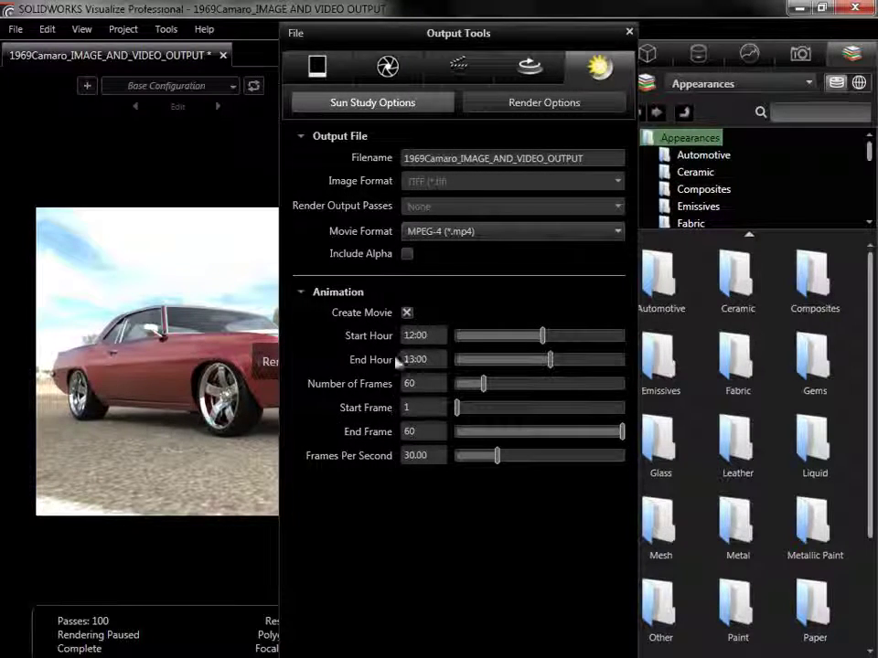
click(407, 312)
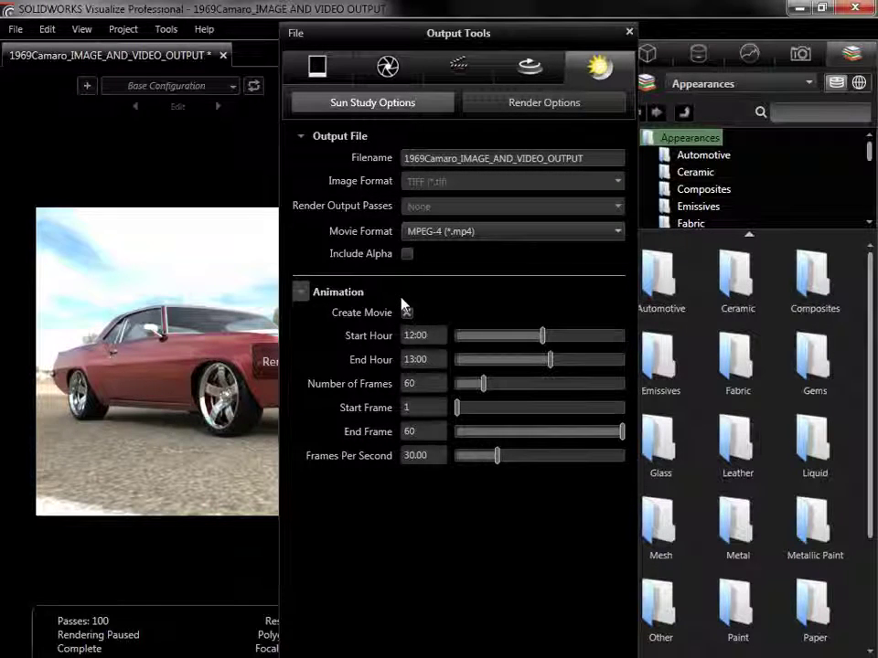
Set the 0–360° clockwise turntable's Number of Frames to 150.
click(522, 71)
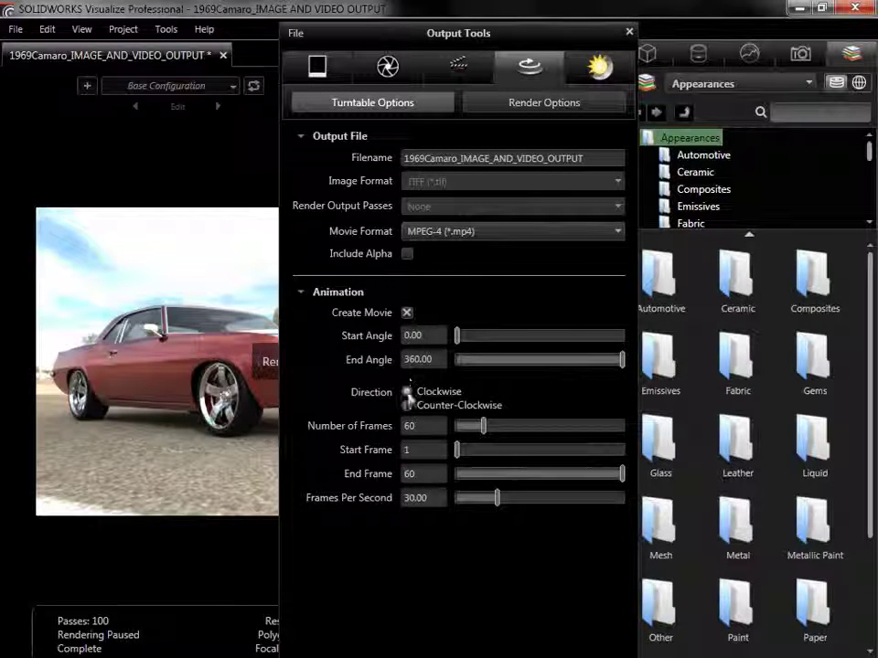
double_click(417, 425)
text(15)
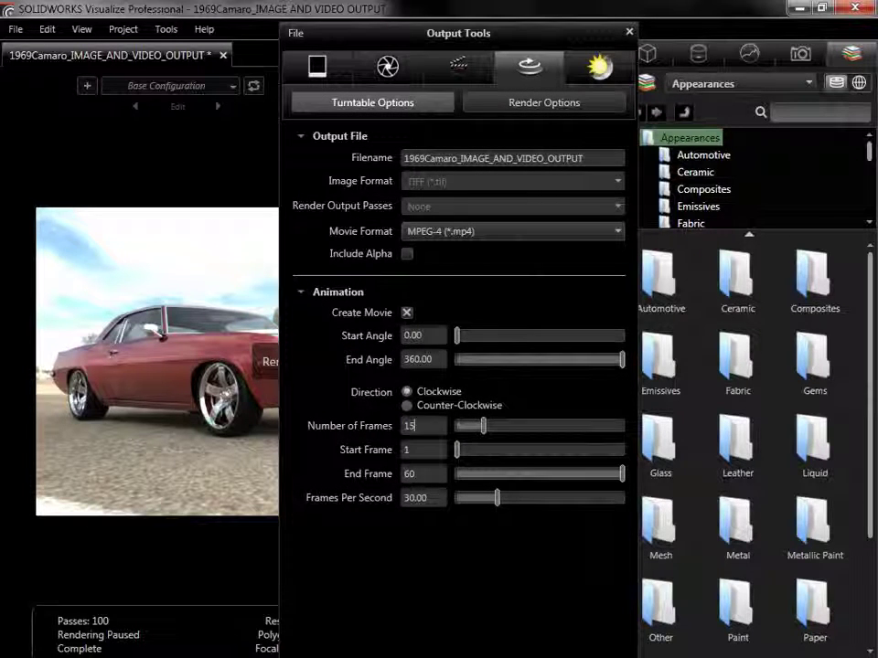
text(0)
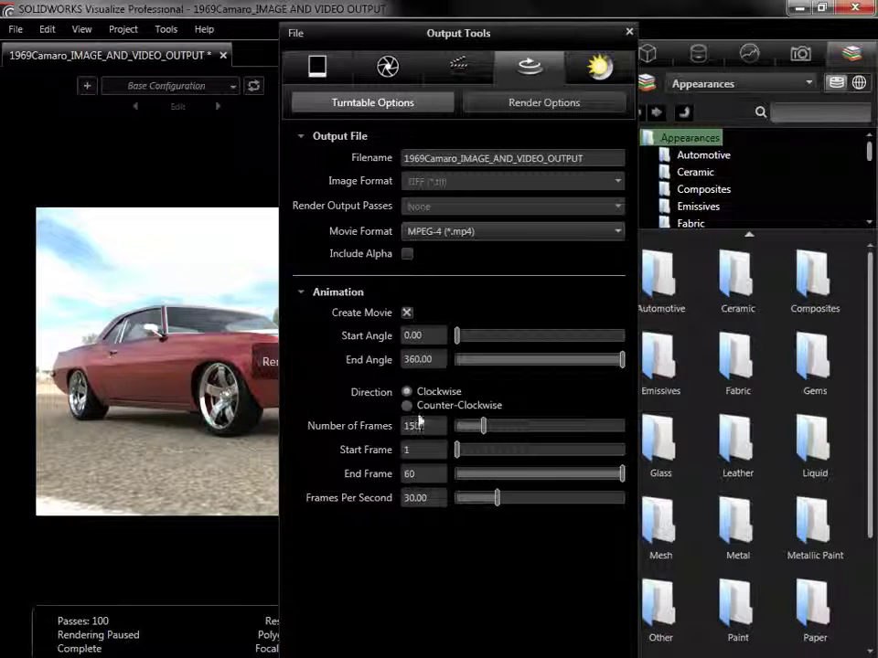
Save the current settings as a new render profile named 'Turntable'.
click(296, 34)
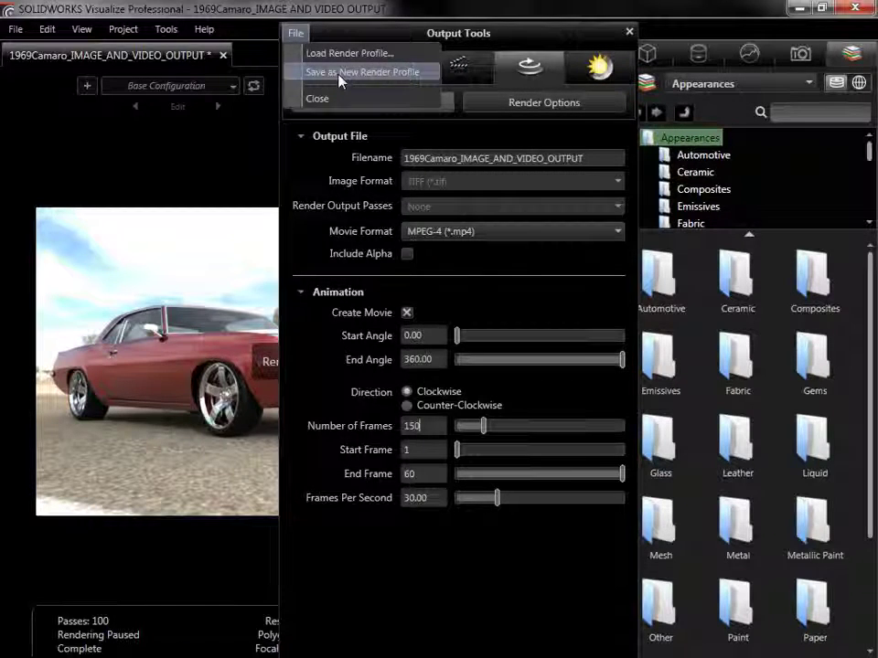
click(340, 72)
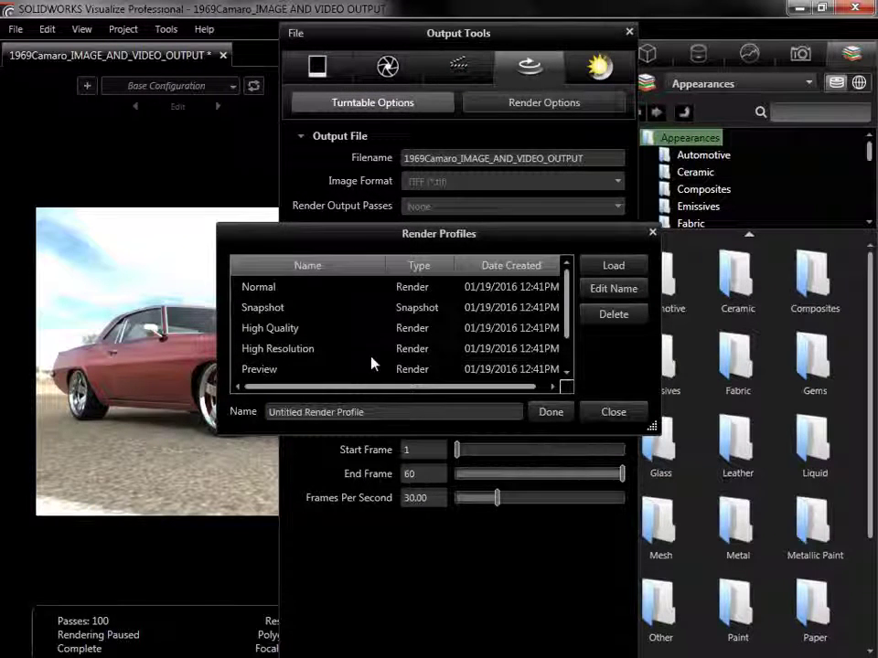
drag(372, 412, 267, 413)
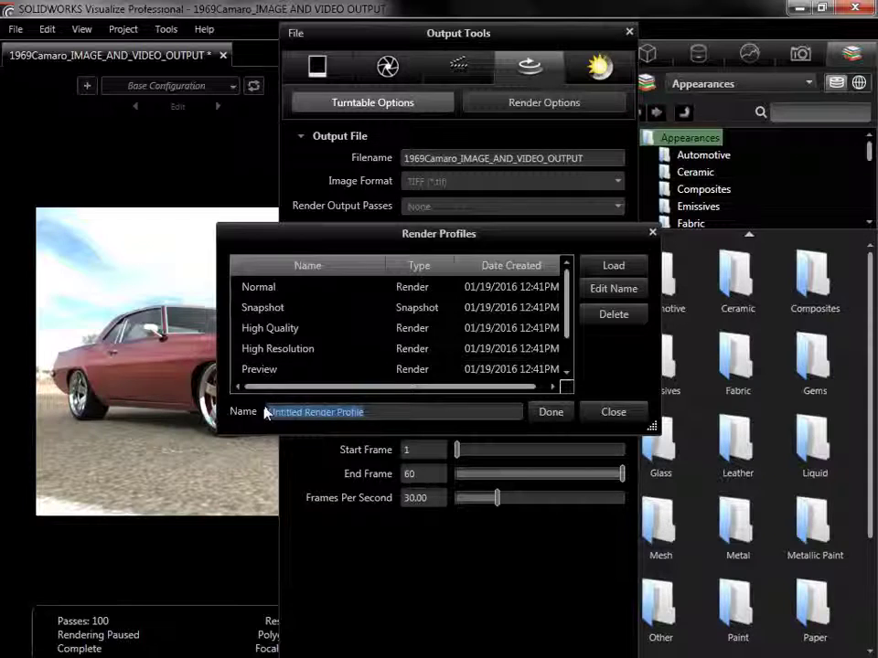
text(Turntabl)
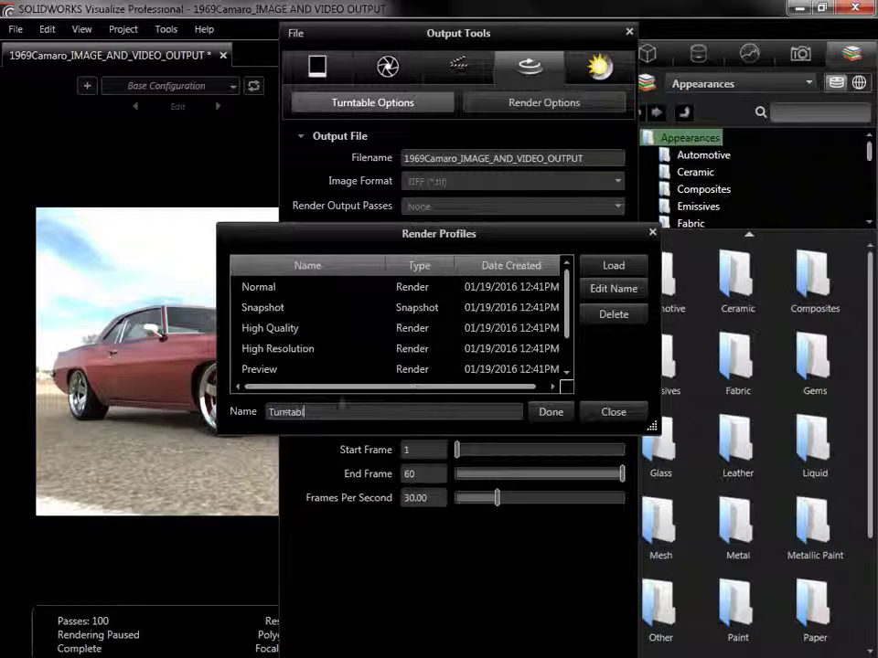
text(e)
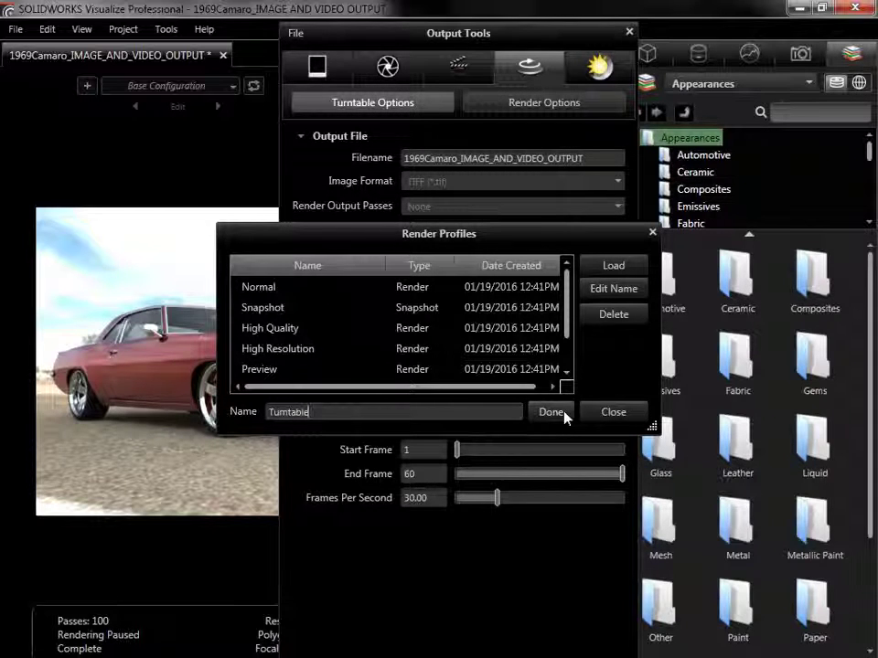
click(562, 414)
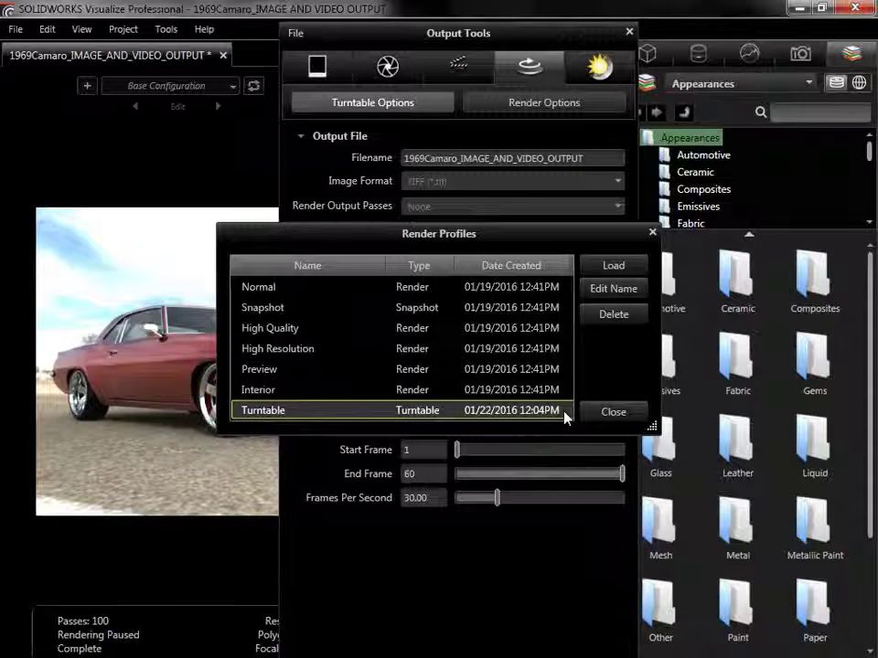
click(610, 412)
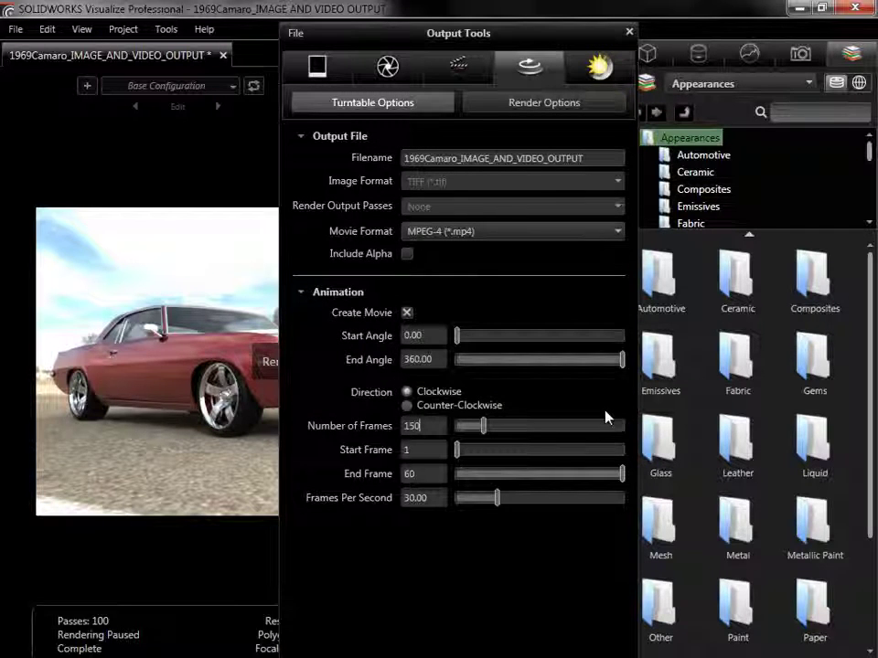
Load the saved 'Turntable' render profile.
click(296, 35)
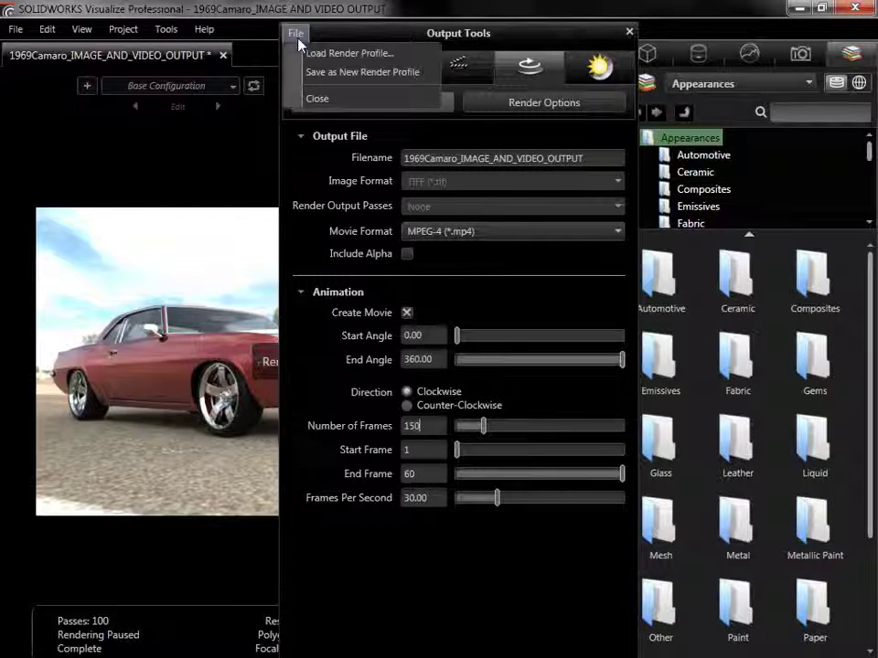
click(396, 55)
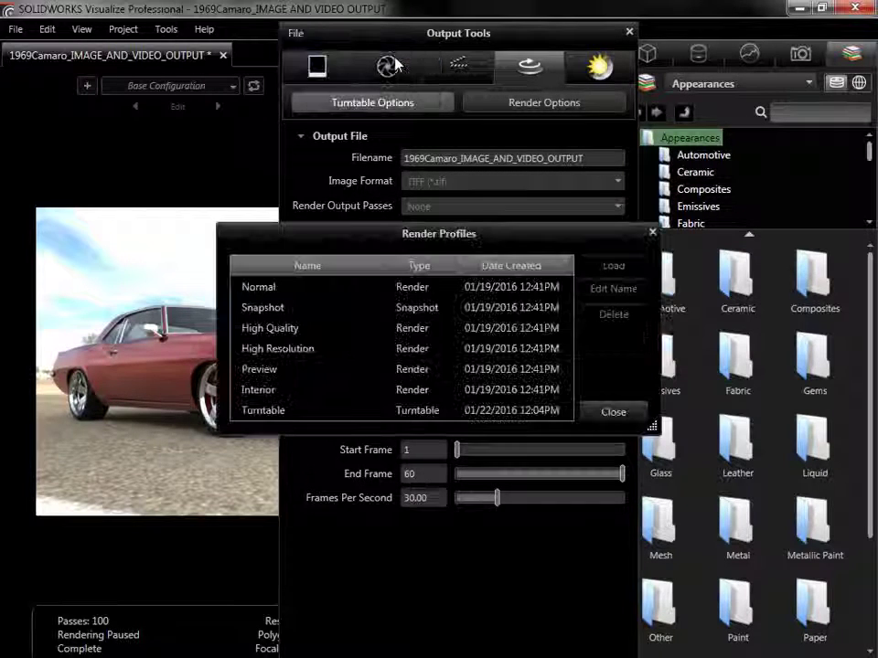
click(303, 411)
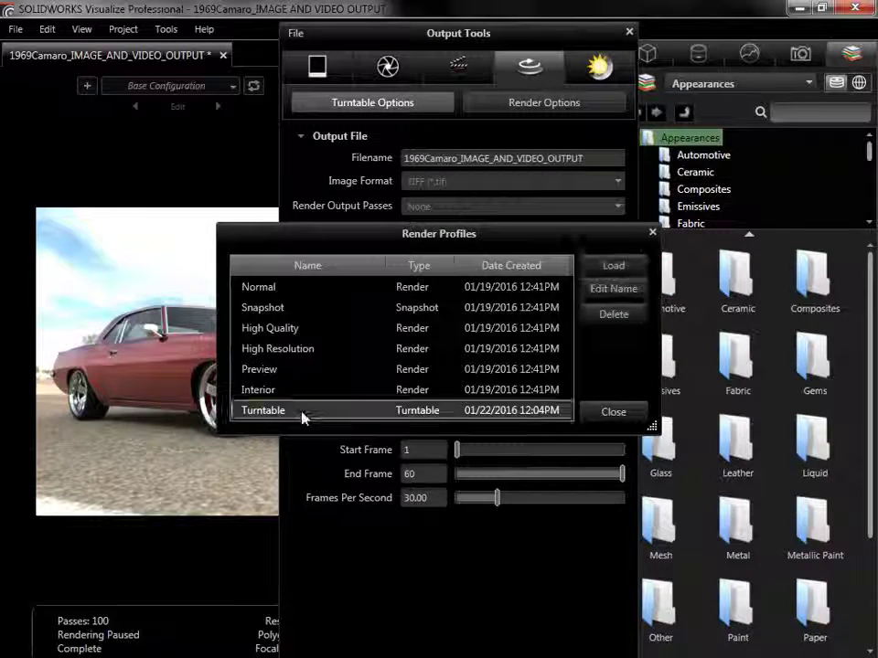
click(608, 266)
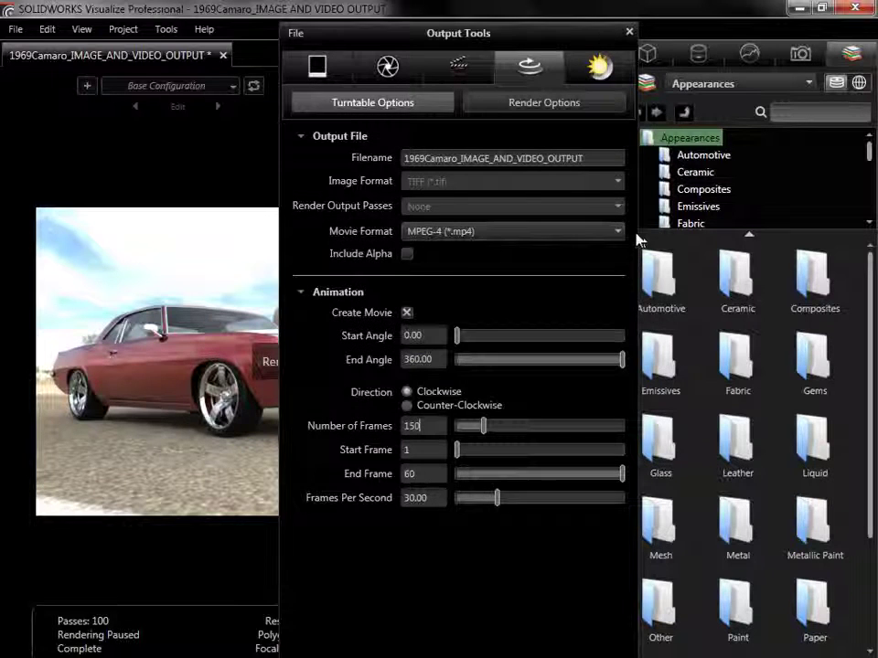
Render the 1920x1080 Camaro image with the middle renderer and fit the finished render in view.
click(388, 66)
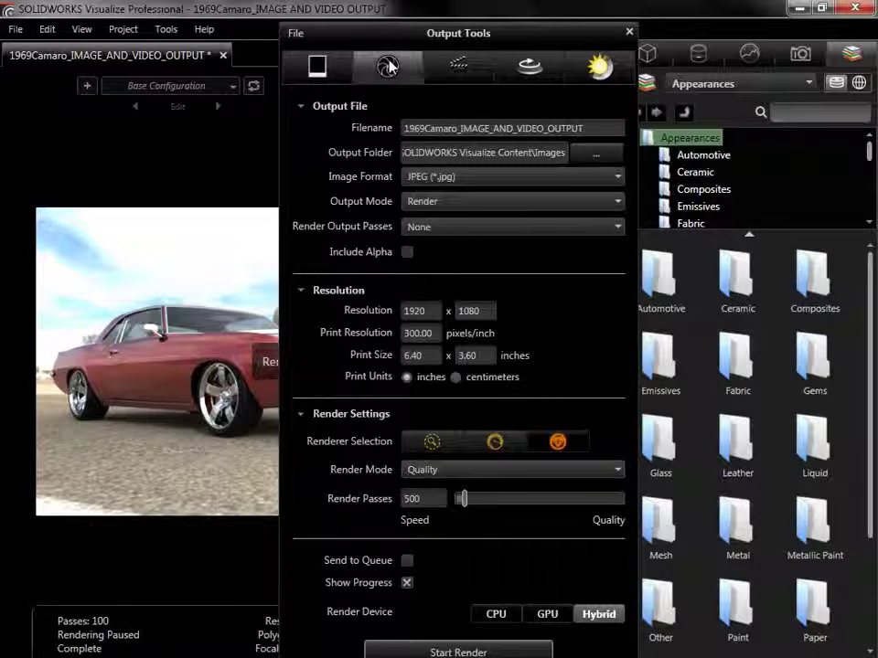
click(509, 442)
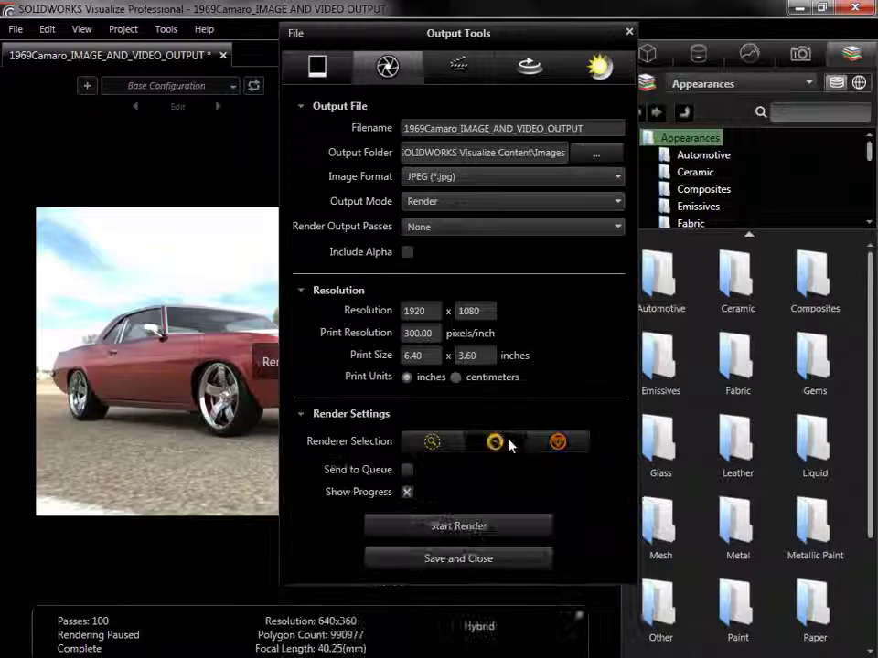
click(458, 526)
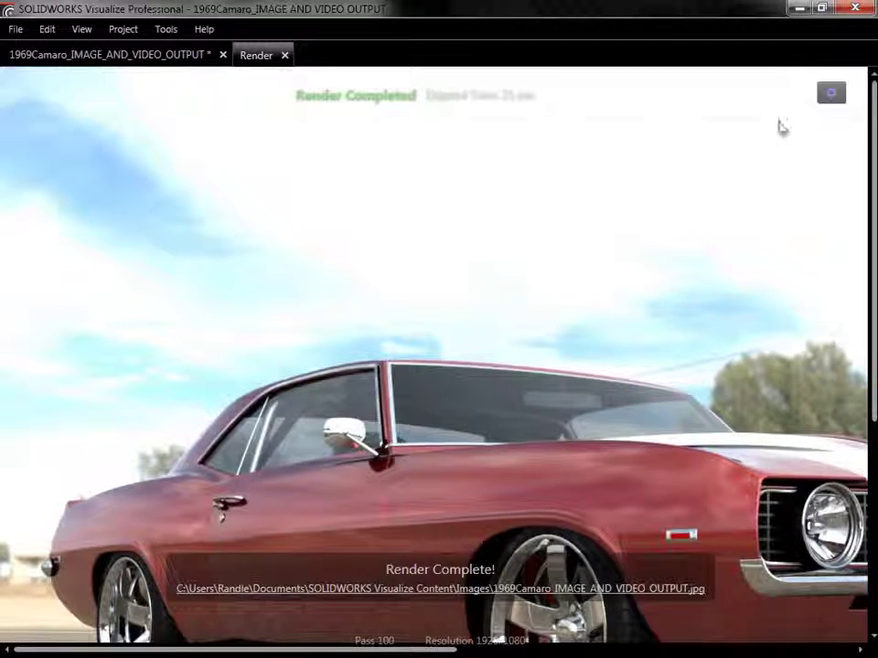
click(830, 92)
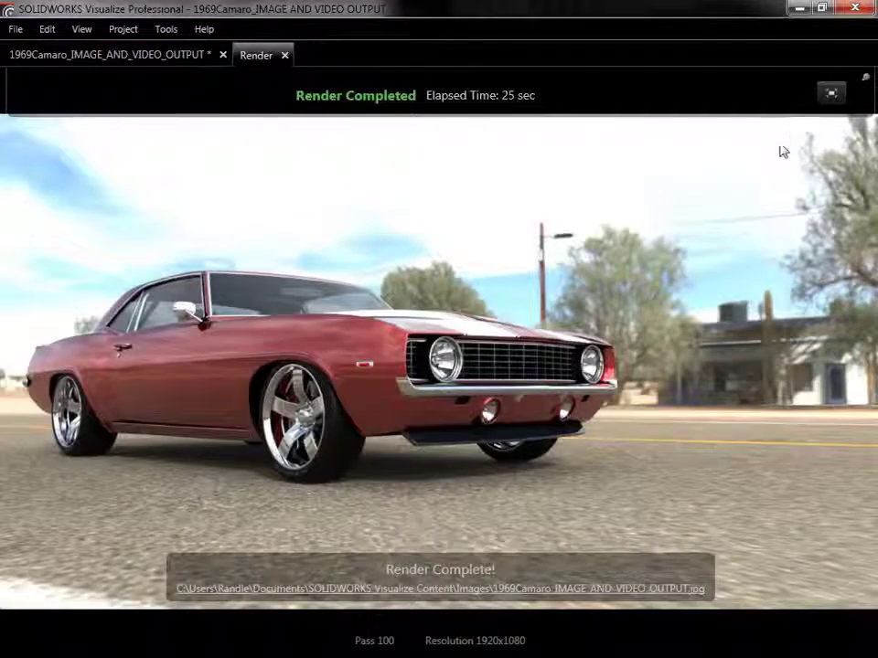